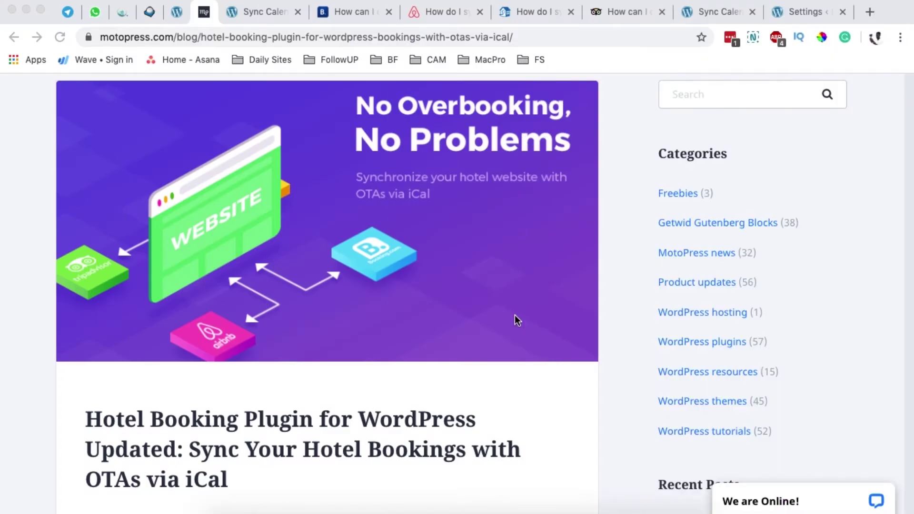
# Glance through the Booking.com, Airbnb, HomeAway and TripAdvisor help articles, then reread the MotoPress iCal post.
pyautogui.click(350, 14)
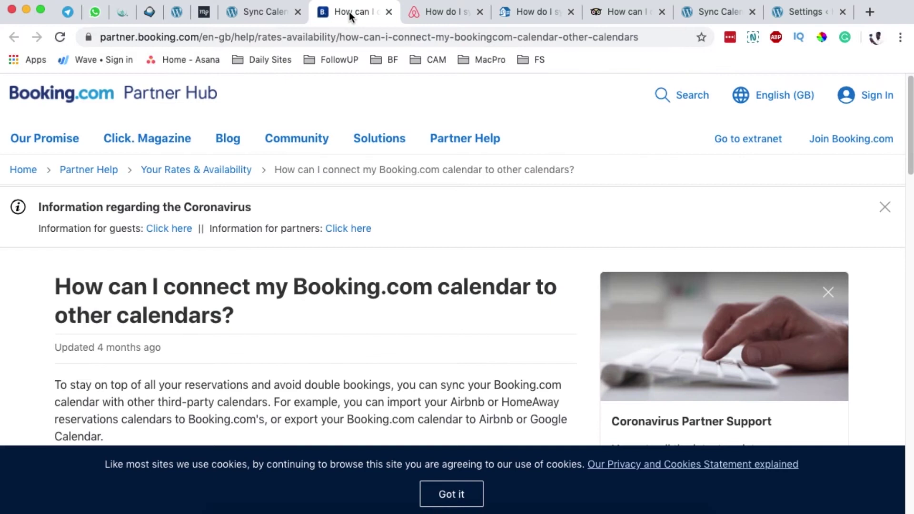
pyautogui.click(433, 14)
pyautogui.click(533, 12)
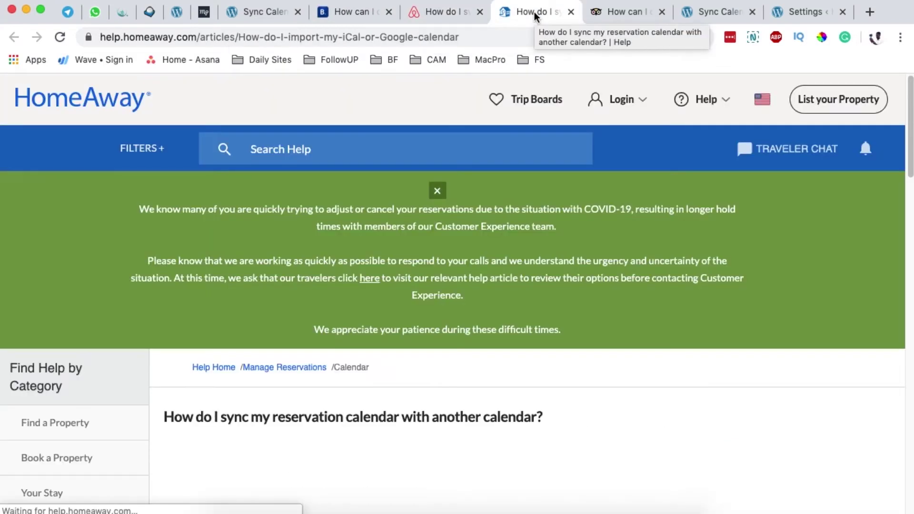
pyautogui.click(618, 13)
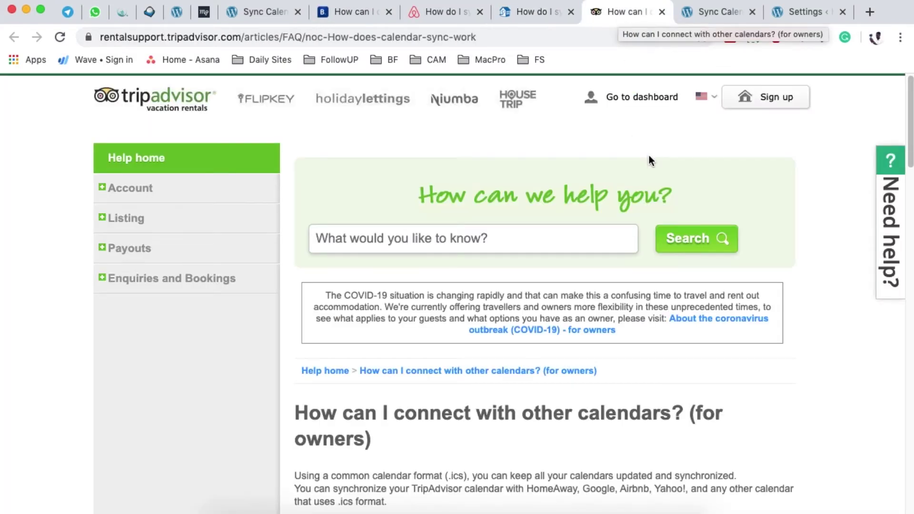
pyautogui.click(204, 11)
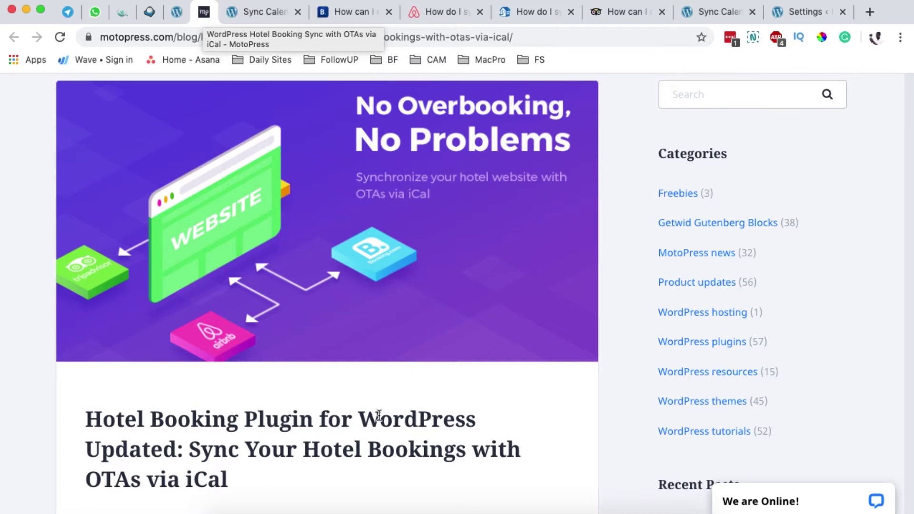
pyautogui.scroll(-6, 378, 415)
pyautogui.doubleClick(207, 431)
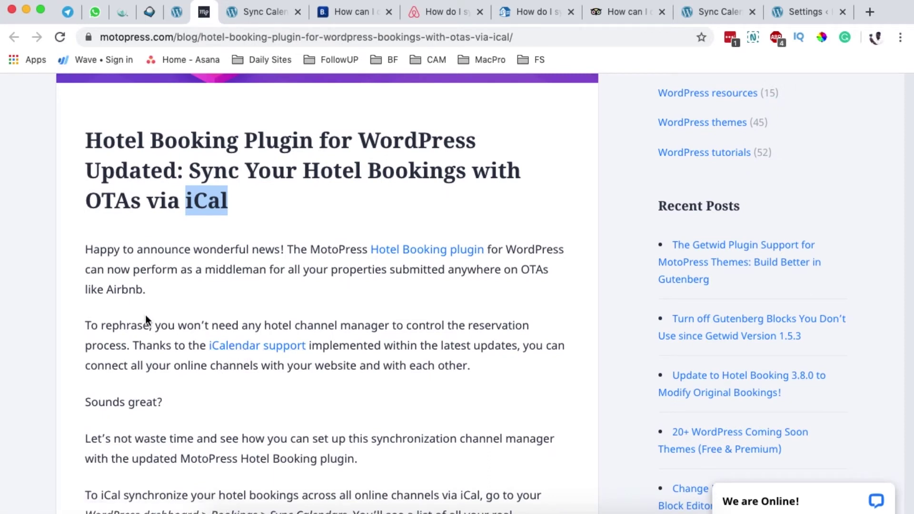
# Switch to the Hotel 99 WordPress dashboard and reveal the Bookings submenu.
pyautogui.click(177, 13)
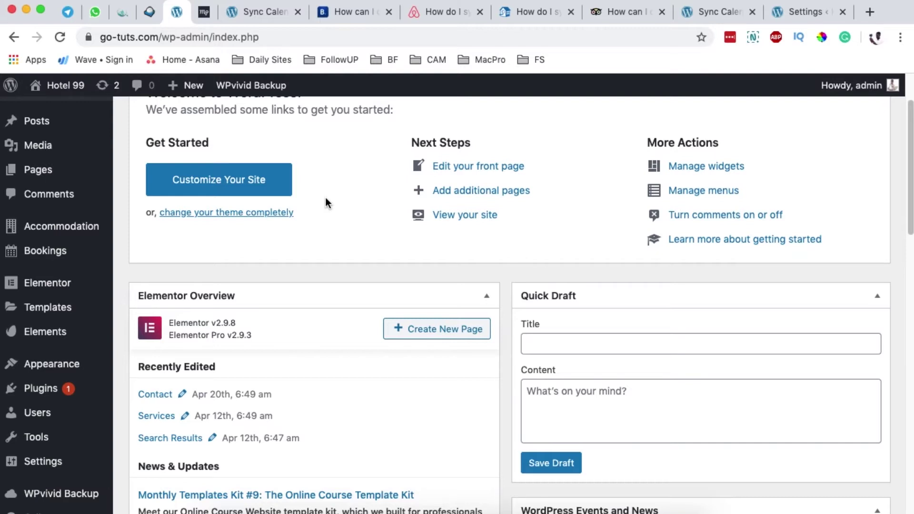
pyautogui.moveTo(62, 228)
pyautogui.moveTo(38, 259)
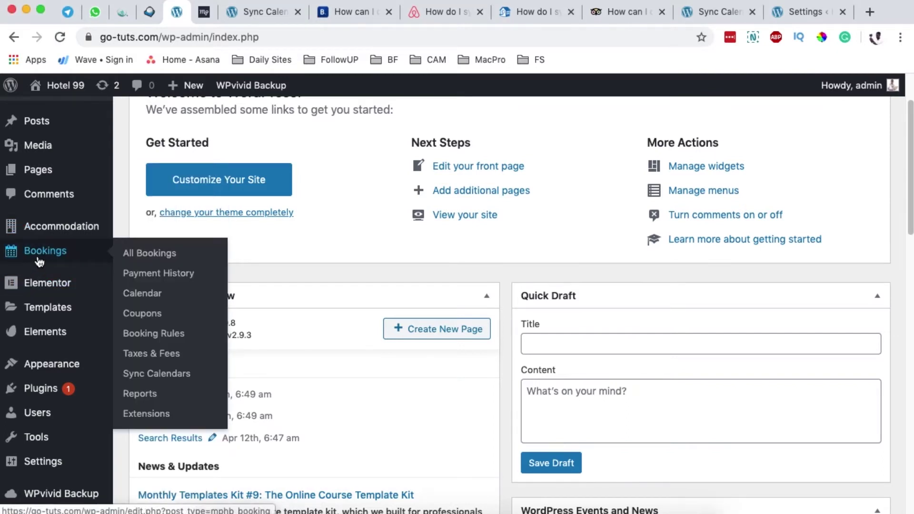
# Open Bookings > Sync Calendars and scroll through the 17 accommodations' iCal export URLs.
pyautogui.click(148, 373)
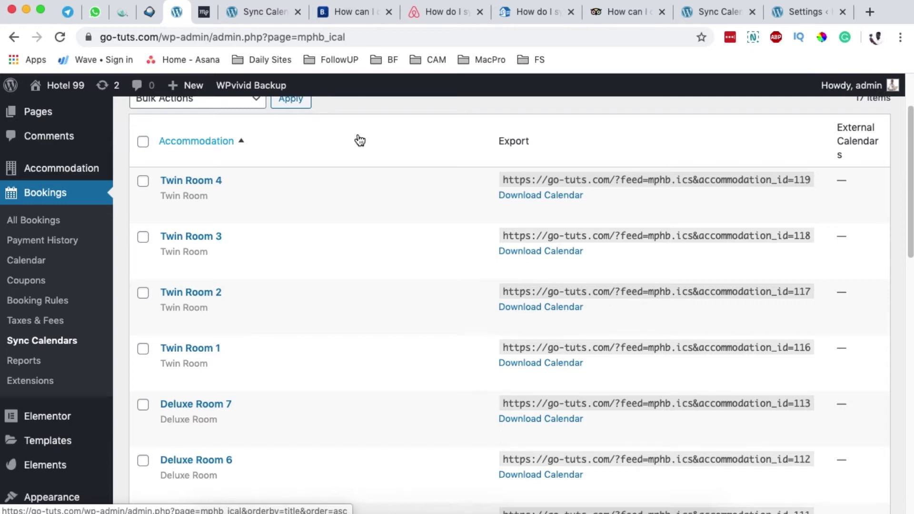
pyautogui.scroll(-2, 360, 141)
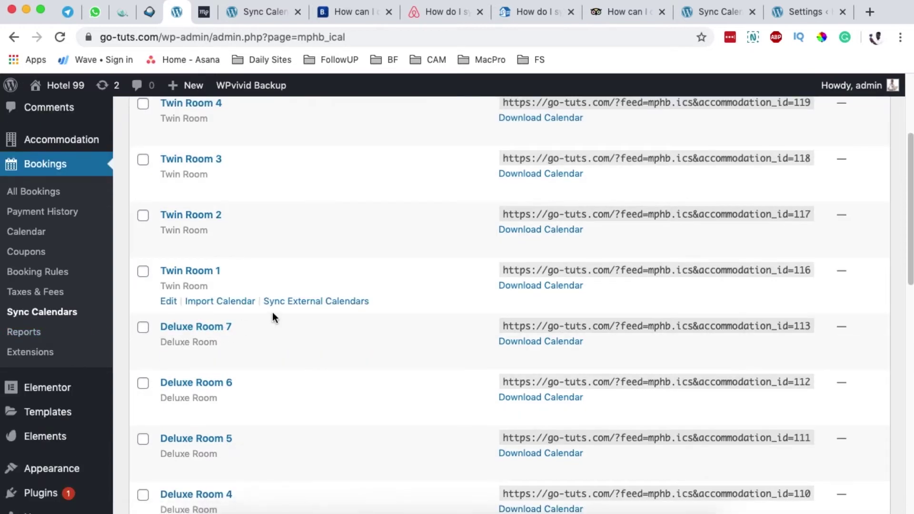
pyautogui.scroll(-10, 272, 312)
pyautogui.scroll(-6, 274, 318)
pyautogui.scroll(20, 272, 316)
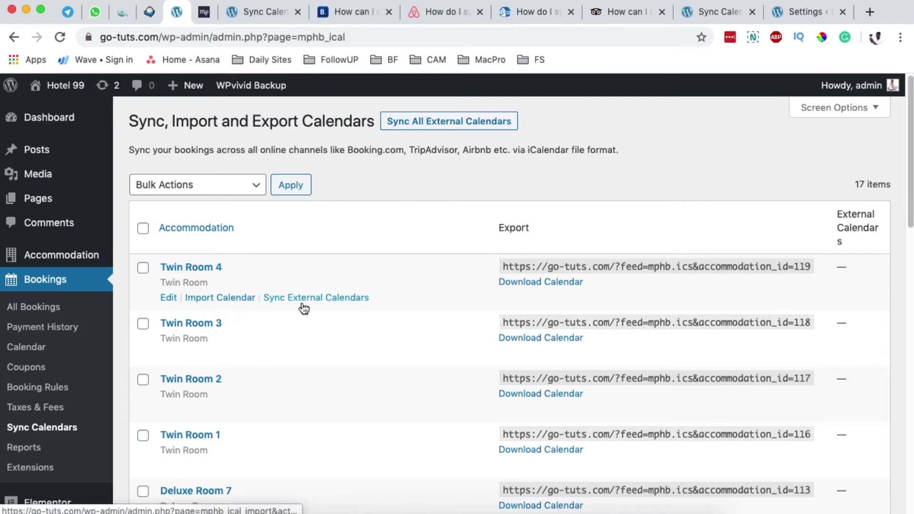
# Edit Twin Room 4's external calendars and focus its empty Calendar URL field.
pyautogui.click(169, 298)
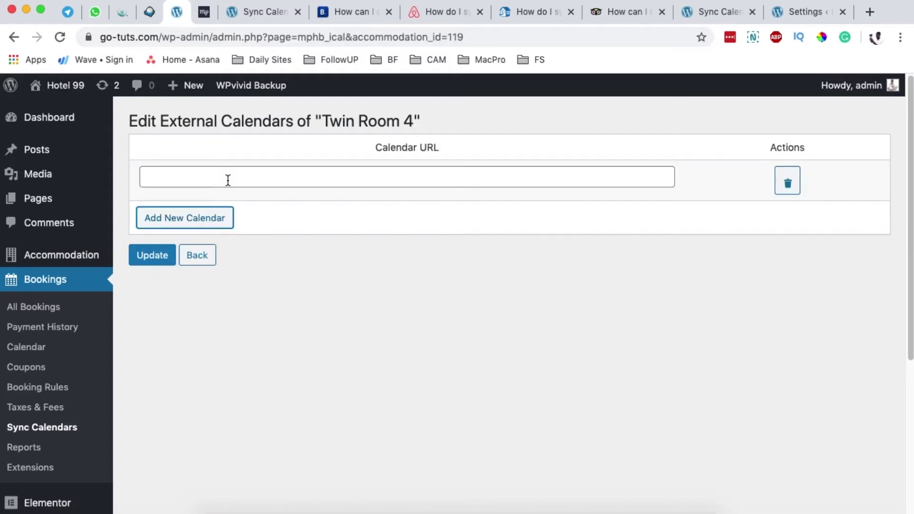
pyautogui.click(203, 179)
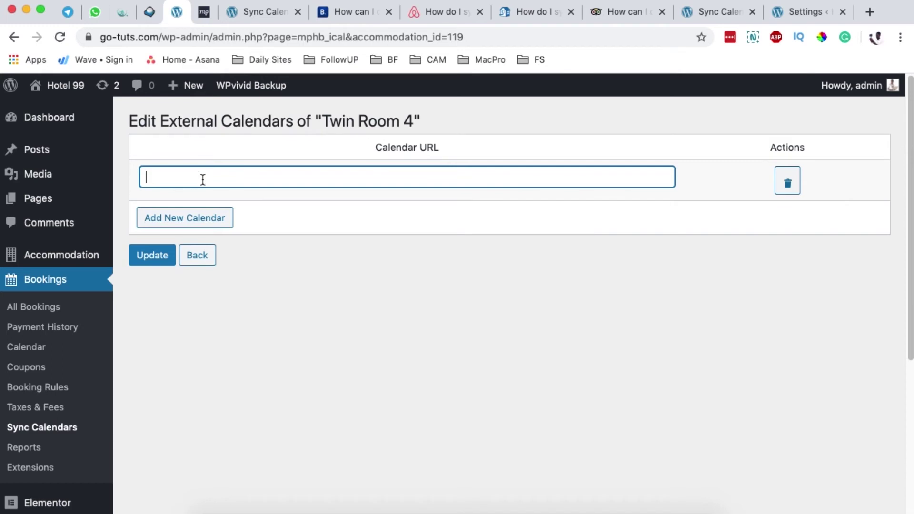
# Flip through the Booking.com, Airbnb, HomeAway and TripAdvisor calendar sync help articles.
pyautogui.click(356, 10)
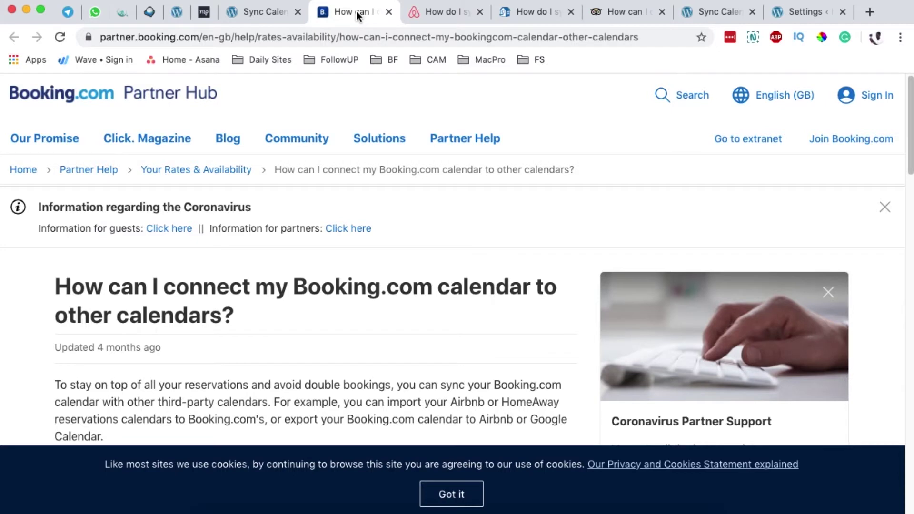
pyautogui.click(408, 13)
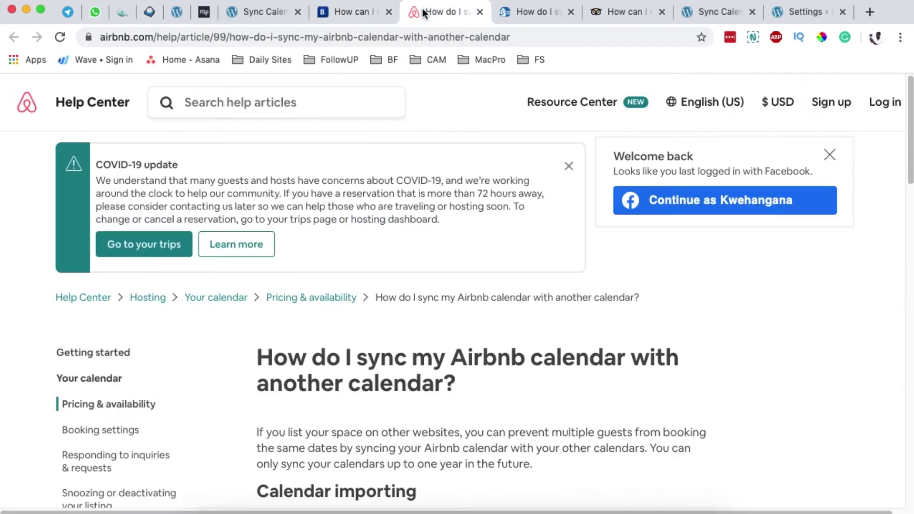
pyautogui.click(527, 14)
pyautogui.click(612, 10)
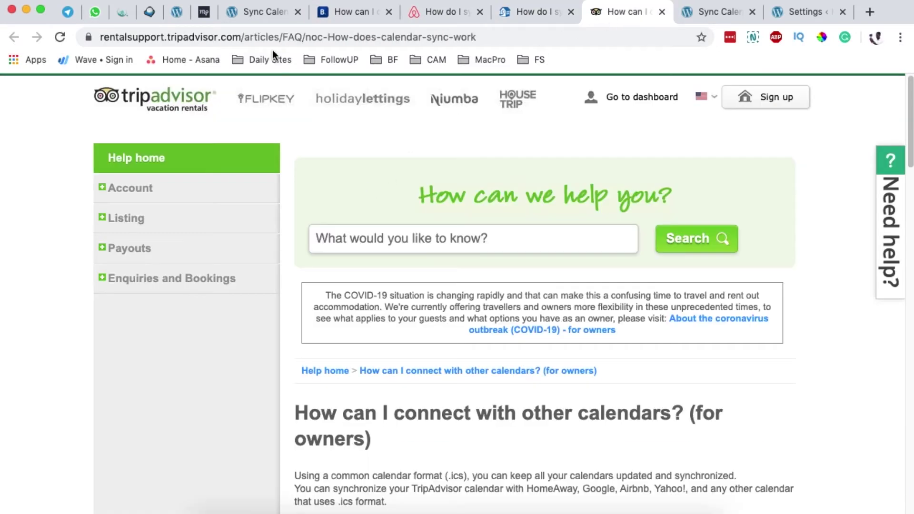
pyautogui.click(253, 11)
pyautogui.click(209, 13)
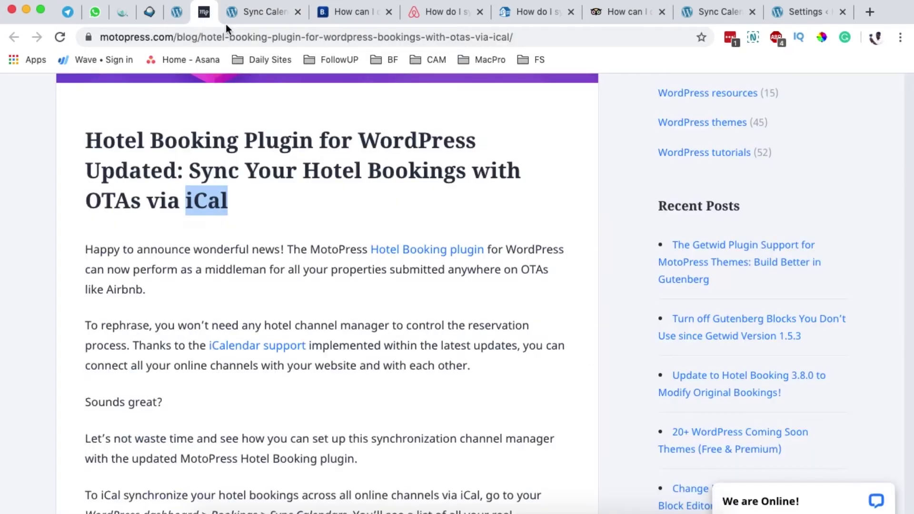
# Go back to the Sync Calendars list and open Twin Room 4's Import Calendar page.
pyautogui.hotkey('ctrl', 'shift', 'Tab')
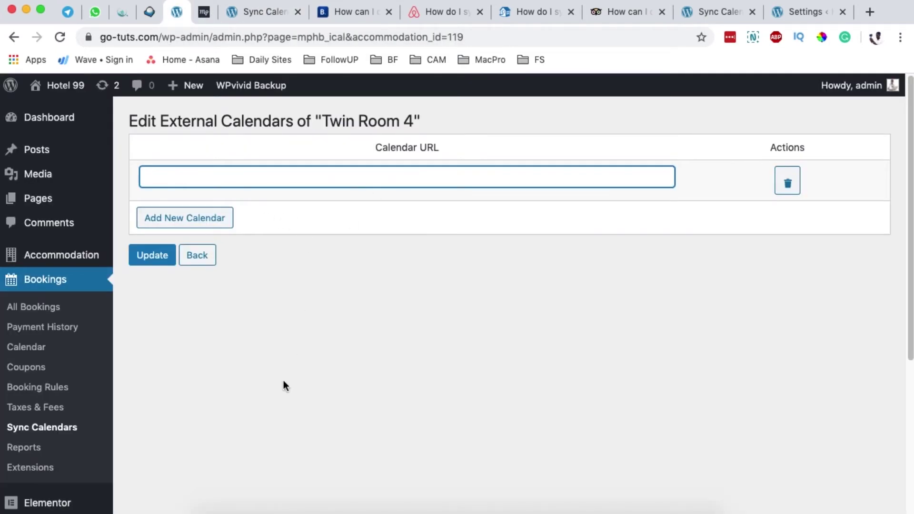
pyautogui.press('Return')
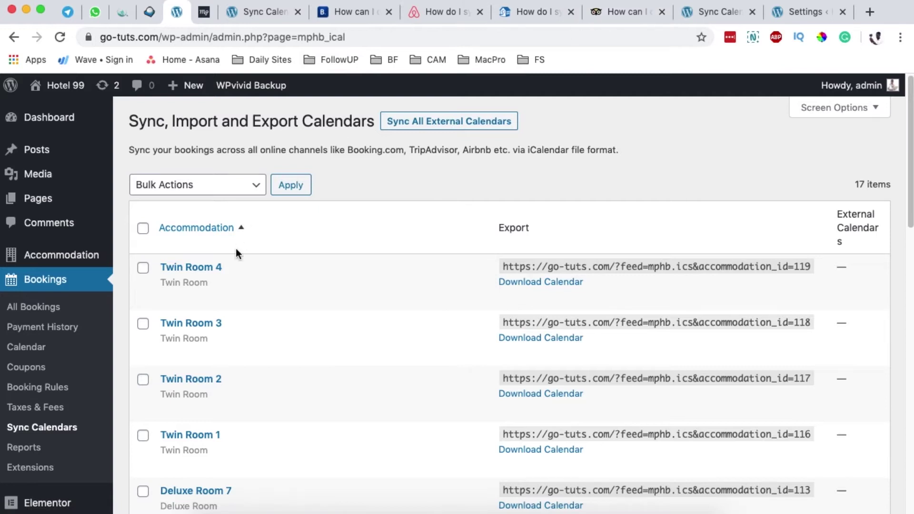
pyautogui.click(219, 302)
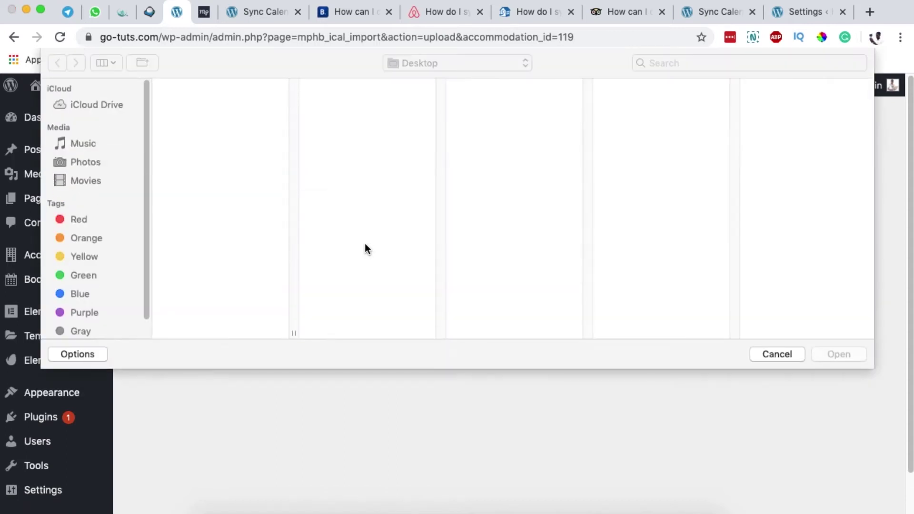
# Browse for a calendar file for Twin Room 4, then cancel, leaving no file attached.
pyautogui.press('Escape')
pyautogui.click(411, 201)
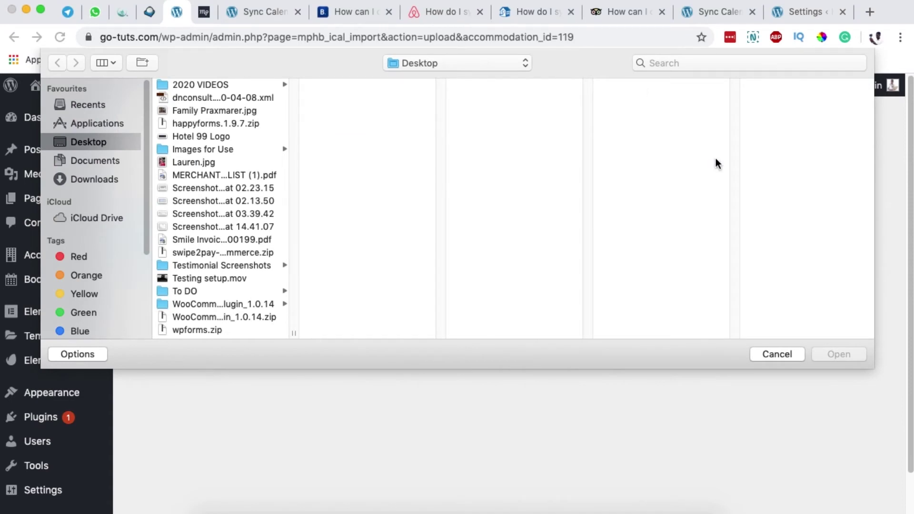
pyautogui.click(771, 356)
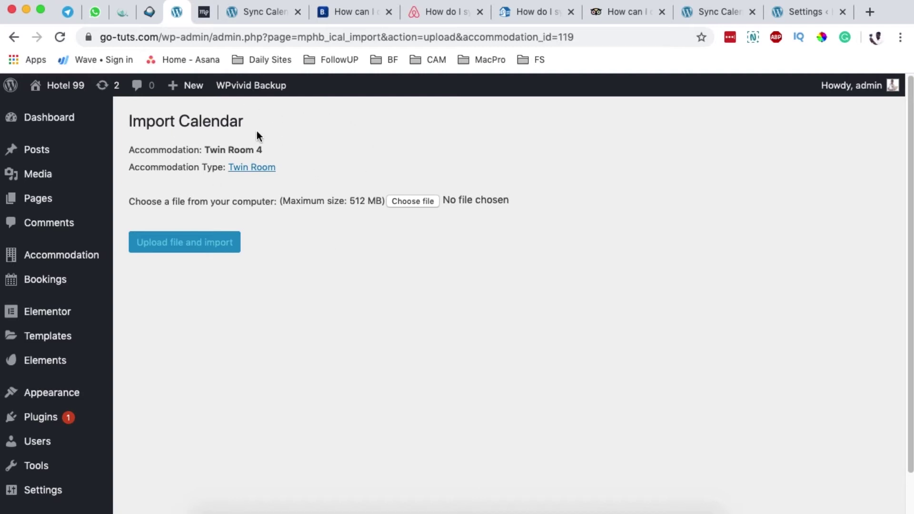
# Return to Bookings > Sync Calendars and scroll through the rooms' export iCal URLs.
pyautogui.scroll(-2, 346, 191)
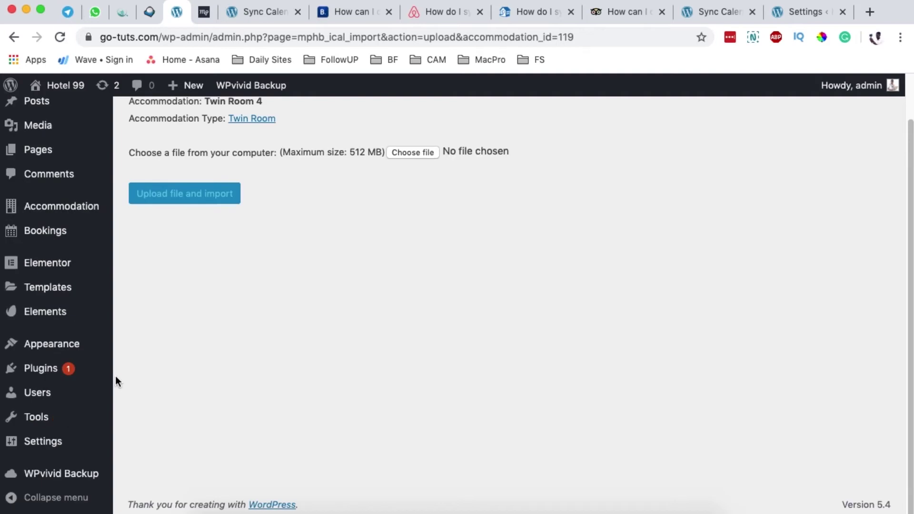
pyautogui.moveTo(10, 236)
pyautogui.click(178, 363)
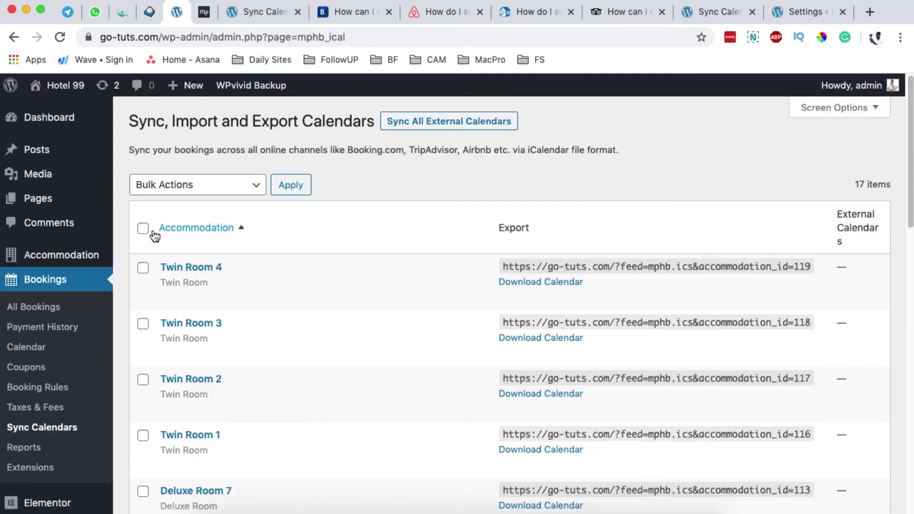
pyautogui.moveTo(150, 287)
pyautogui.moveTo(278, 267)
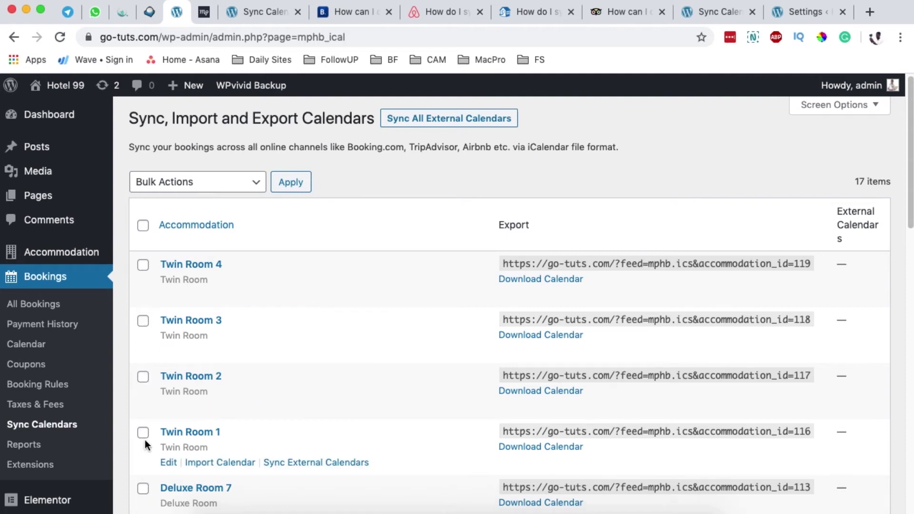
pyautogui.scroll(-3, 144, 438)
pyautogui.scroll(-1, 144, 441)
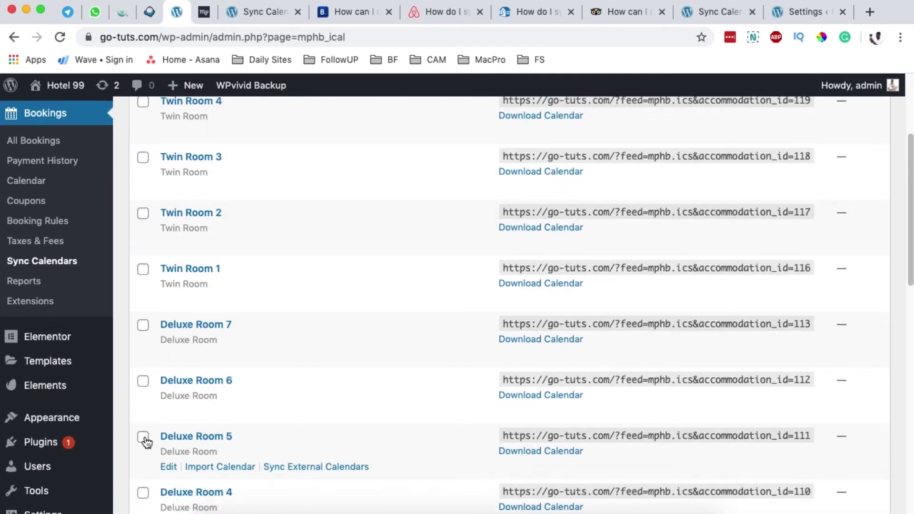
pyautogui.scroll(-1, 146, 442)
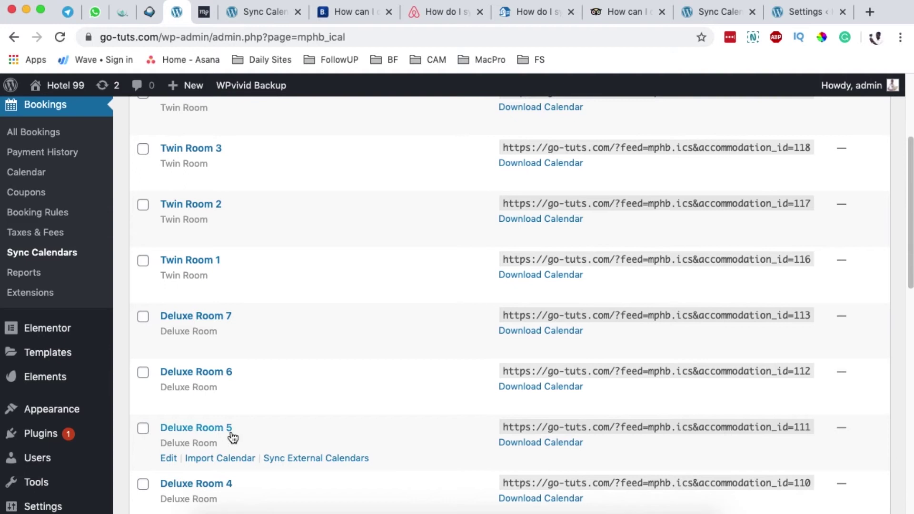
pyautogui.scroll(4, 370, 262)
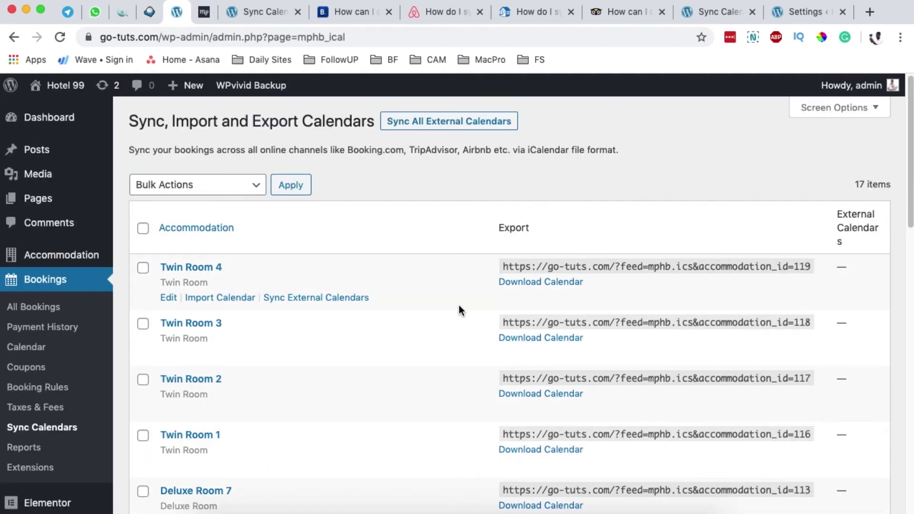
pyautogui.scroll(-1, 458, 308)
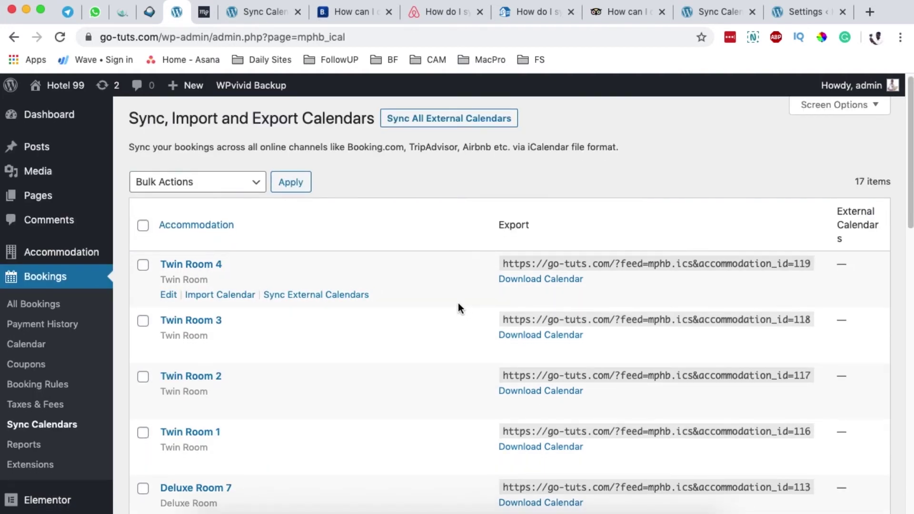
# Look over the Booking.com calendar help article.
pyautogui.click(349, 13)
pyautogui.scroll(-3, 298, 291)
pyautogui.scroll(3, 306, 259)
# Cycle through the Airbnb, HomeAway, TripAdvisor and Booking.com guides, ending on the MotoPress export/import diagram.
pyautogui.click(428, 16)
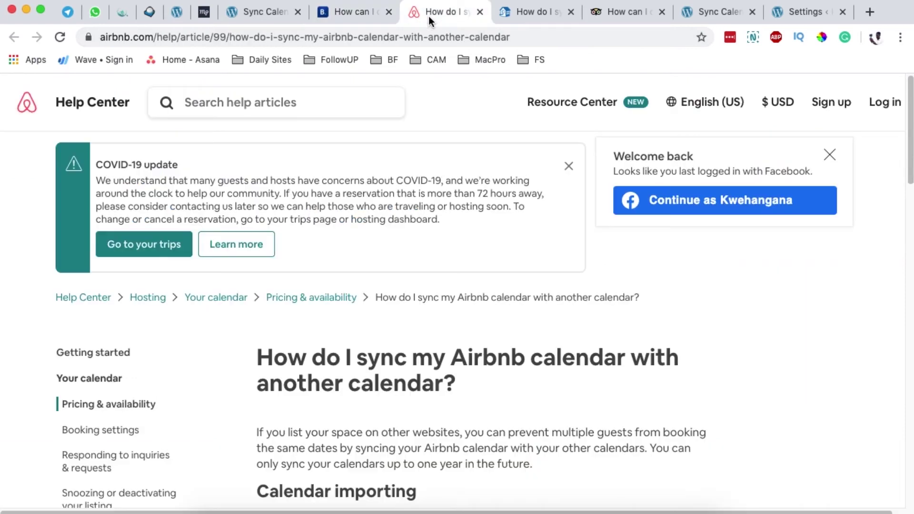
pyautogui.click(519, 14)
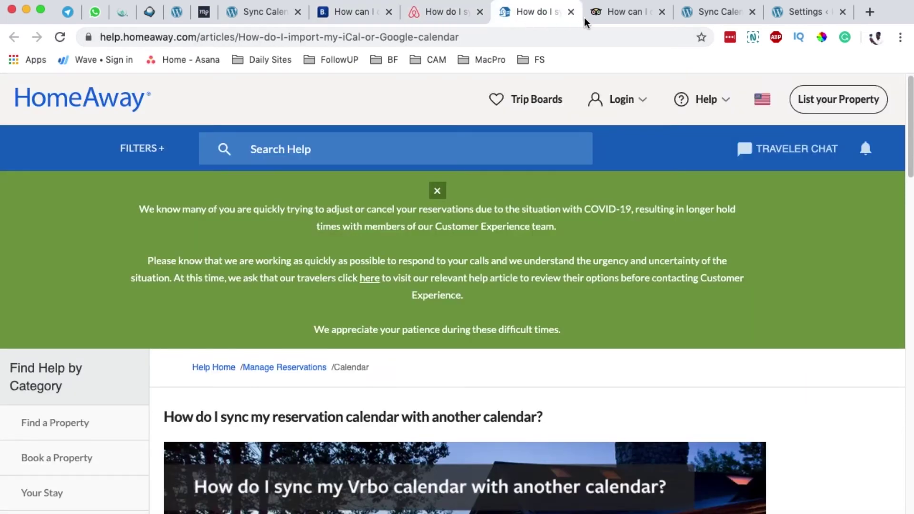
pyautogui.click(610, 15)
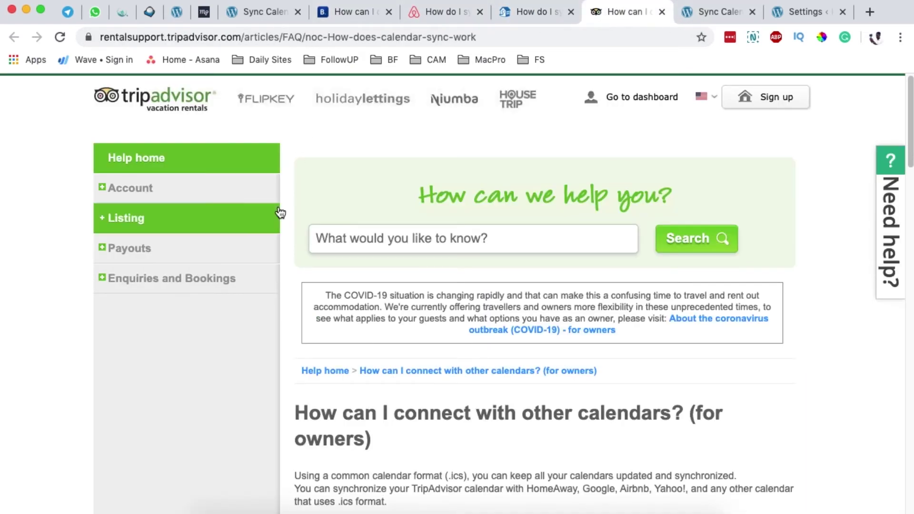
pyautogui.click(328, 10)
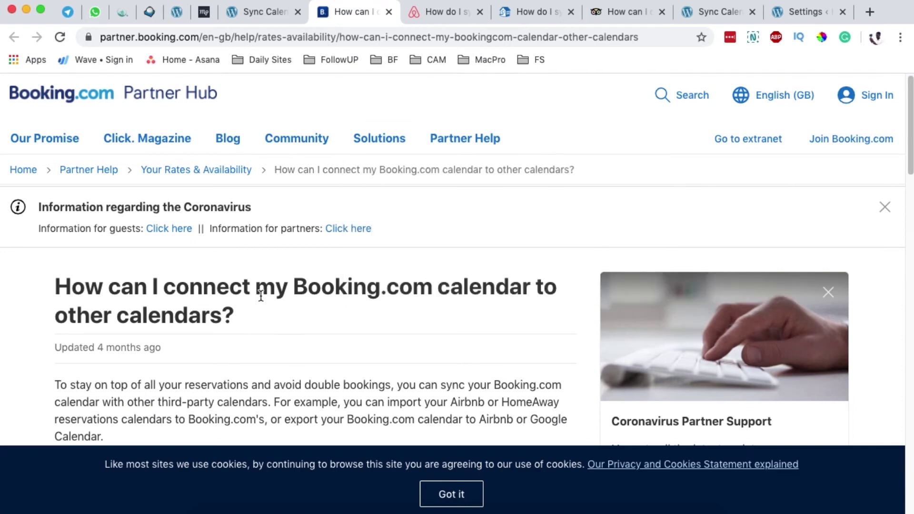
pyautogui.press('super+6')
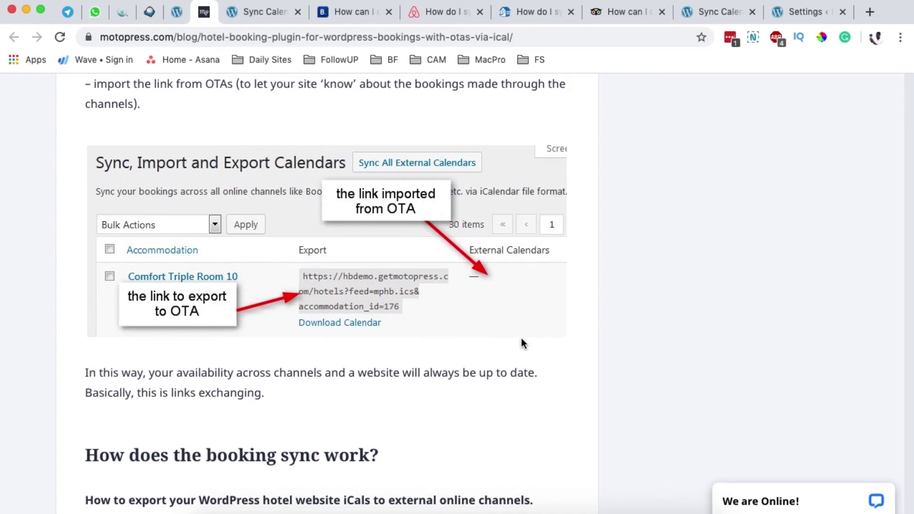
# Return to the Sync Calendars list and reveal room row actions: Edit, Import Calendar, Sync External Calendars.
pyautogui.click(184, 15)
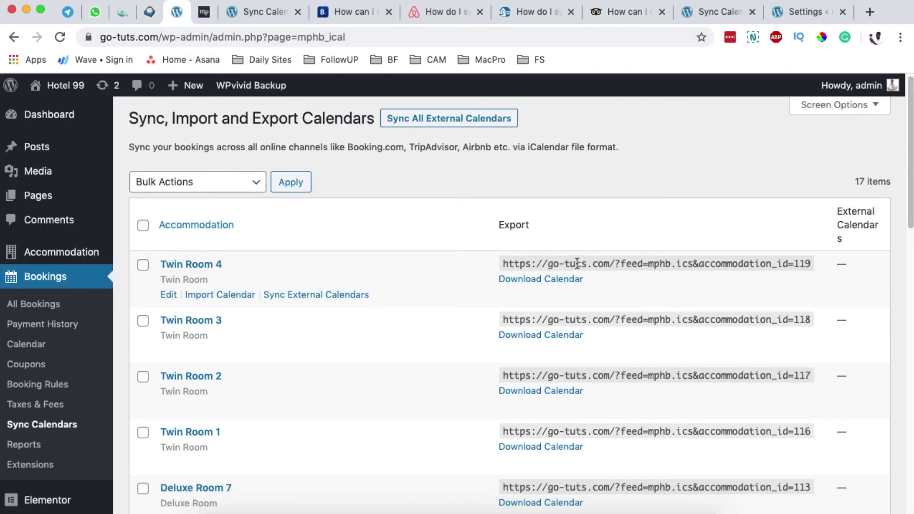
pyautogui.moveTo(518, 261)
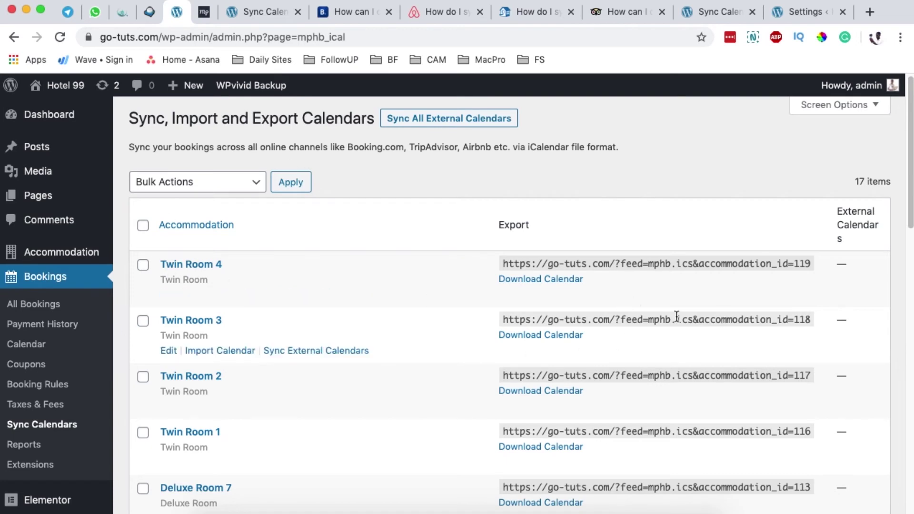
pyautogui.moveTo(834, 271)
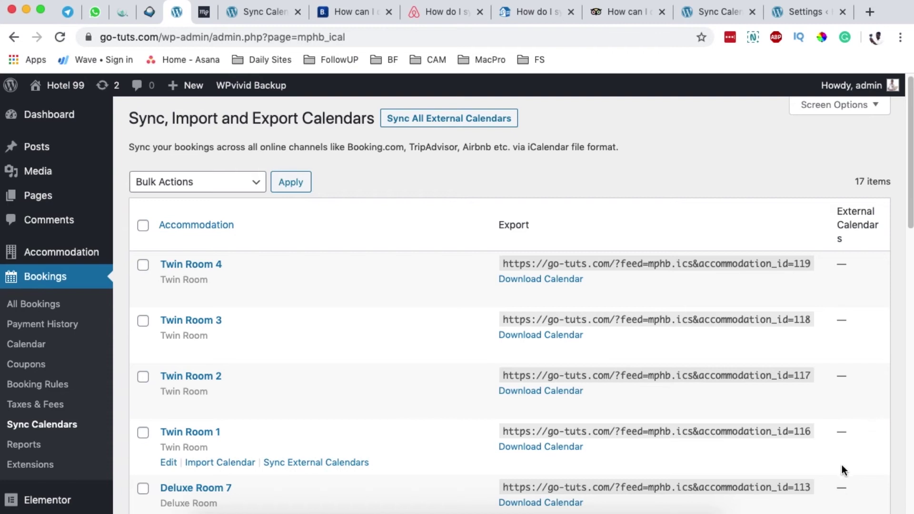
pyautogui.click(204, 13)
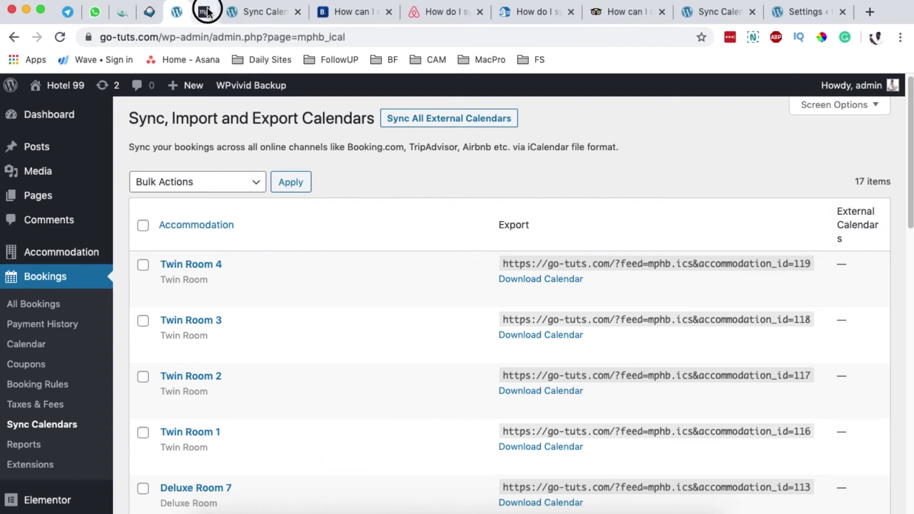
pyautogui.hotkey('ctrl', 'shift', 'Tab')
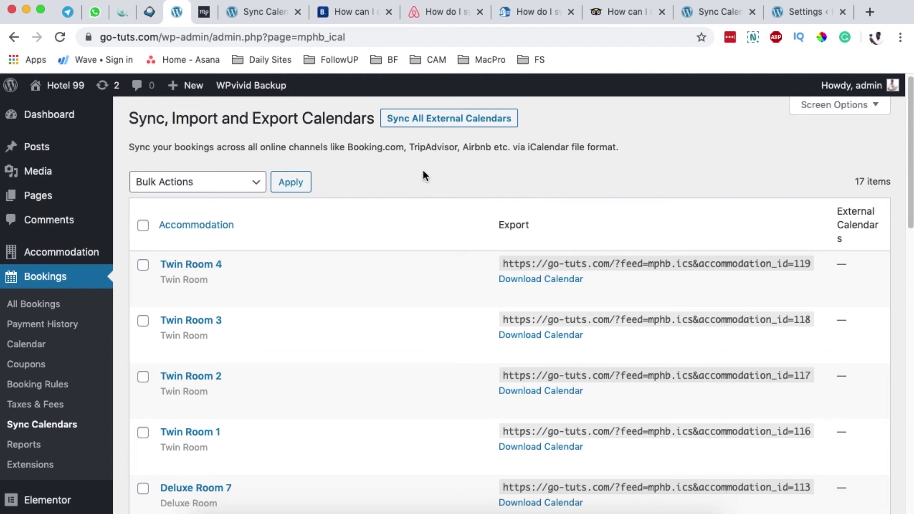
pyautogui.moveTo(200, 305)
pyautogui.hotkey('ctrl', 'Tab')
pyautogui.hotkey('ctrl', 'Tab')
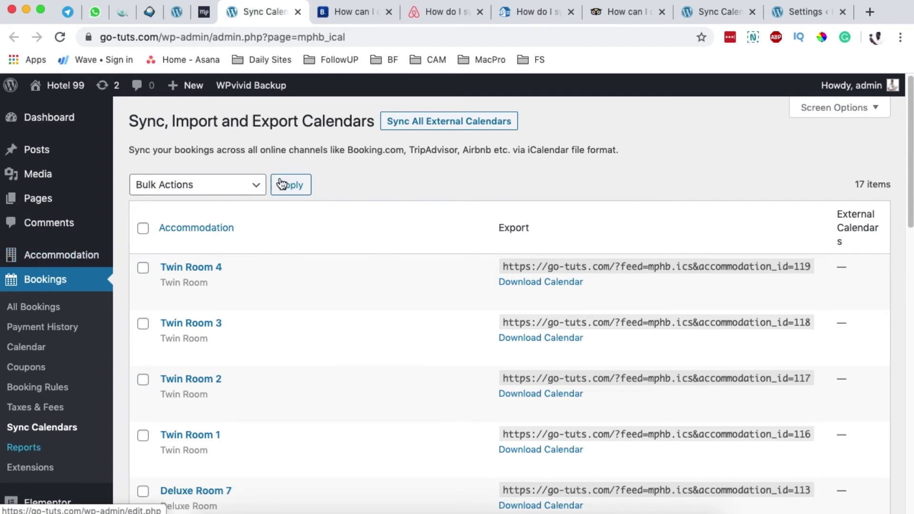
# Open the accommodation Settings page and scroll to the Calendars Synchronization Scheduler.
pyautogui.moveTo(34, 252)
pyautogui.click(140, 441)
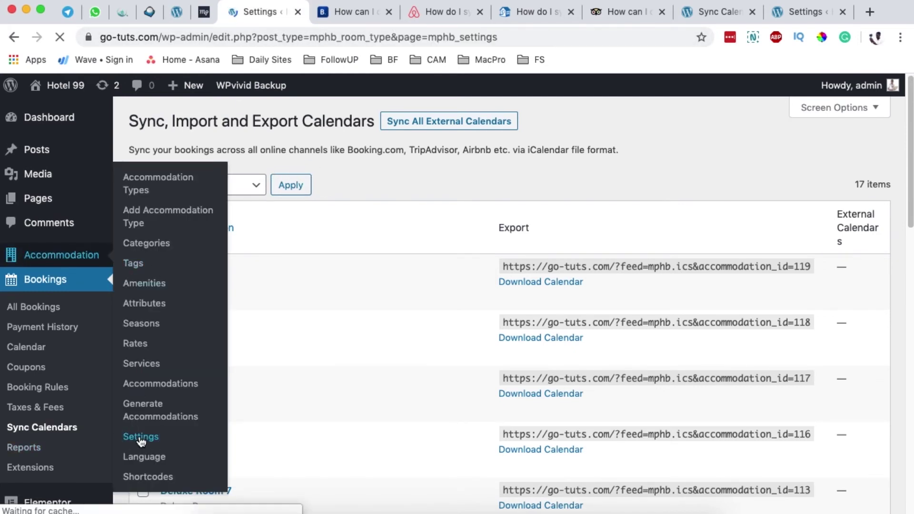
pyautogui.scroll(-15, 608, 320)
pyautogui.scroll(-20, 604, 320)
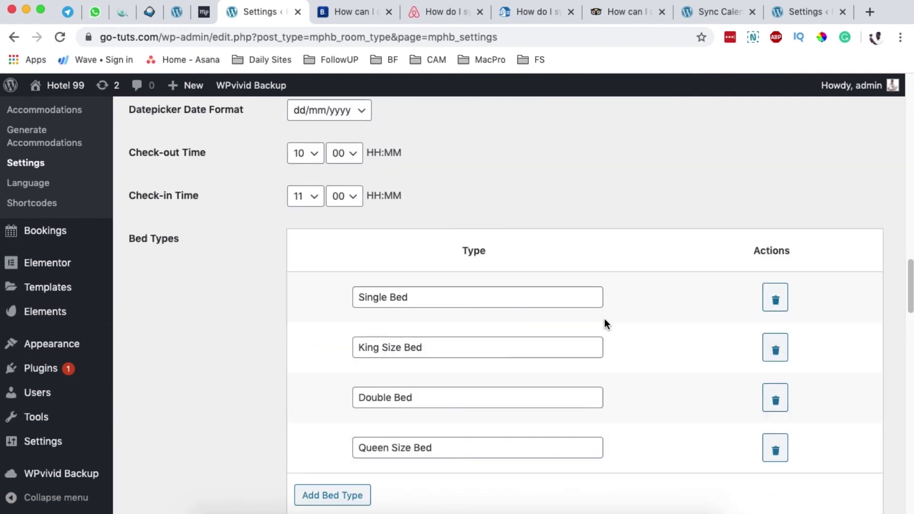
pyautogui.scroll(-2, 603, 318)
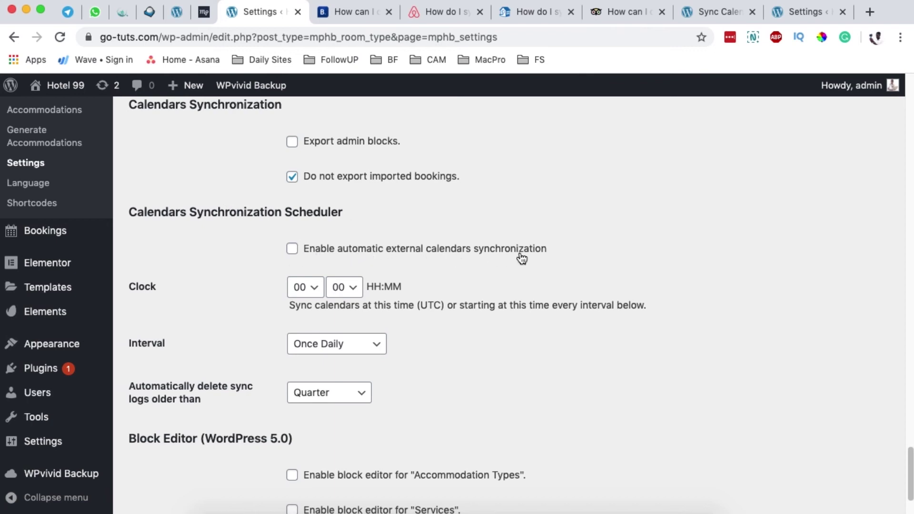
# Inspect the start hour, interval and log-deletion options, keeping Once Daily and Quarter.
pyautogui.click(145, 289)
pyautogui.click(338, 347)
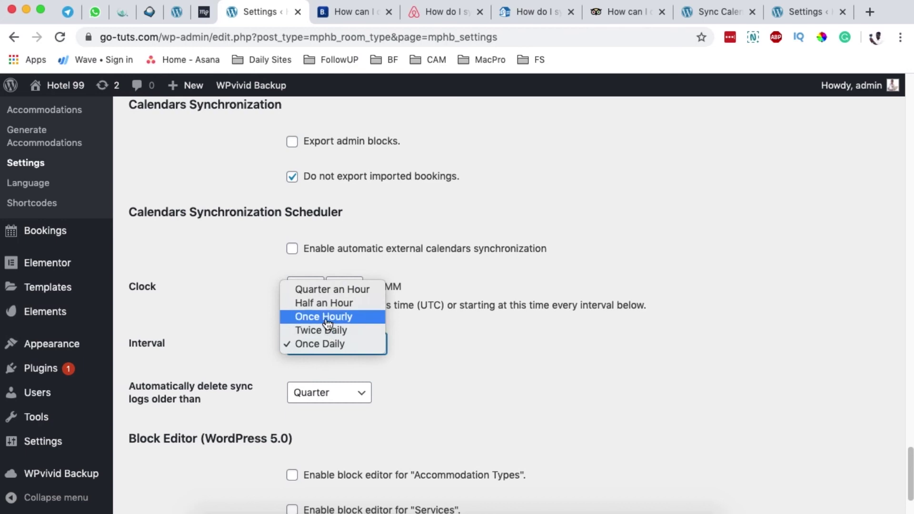
pyautogui.click(472, 350)
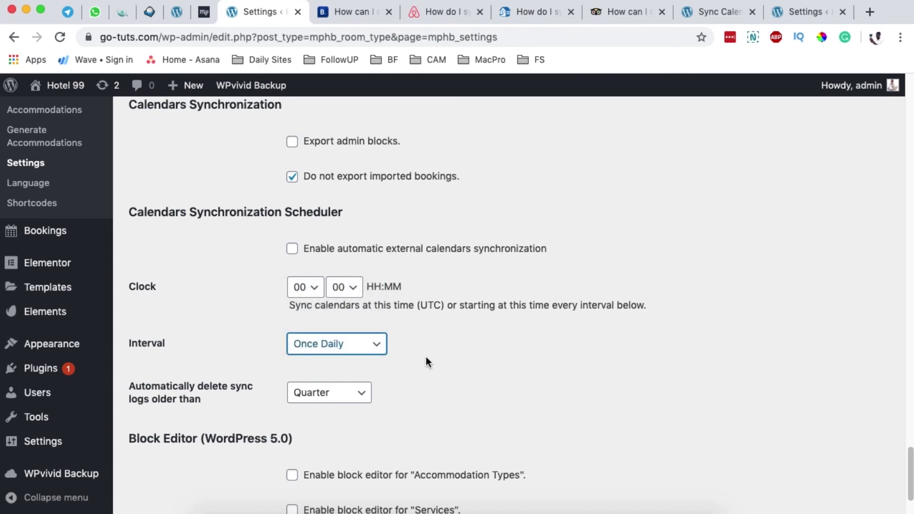
pyautogui.click(424, 415)
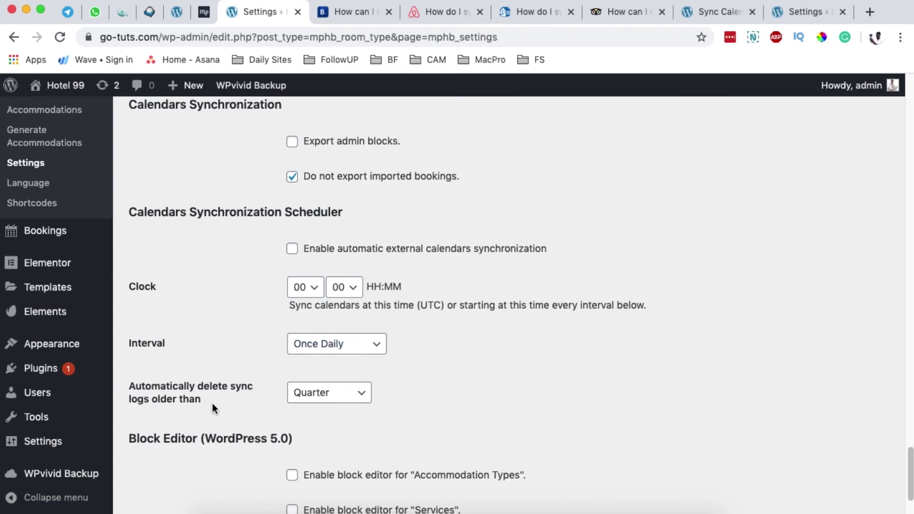
pyautogui.click(317, 401)
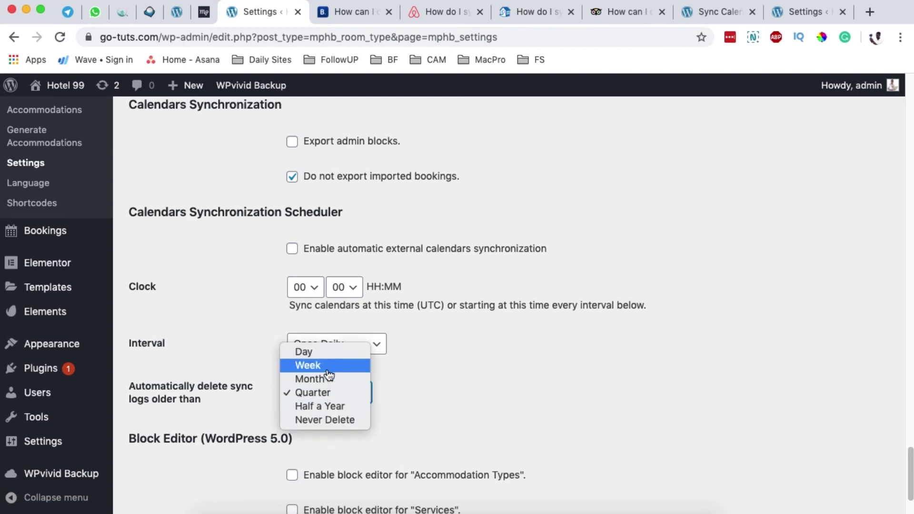
pyautogui.click(511, 379)
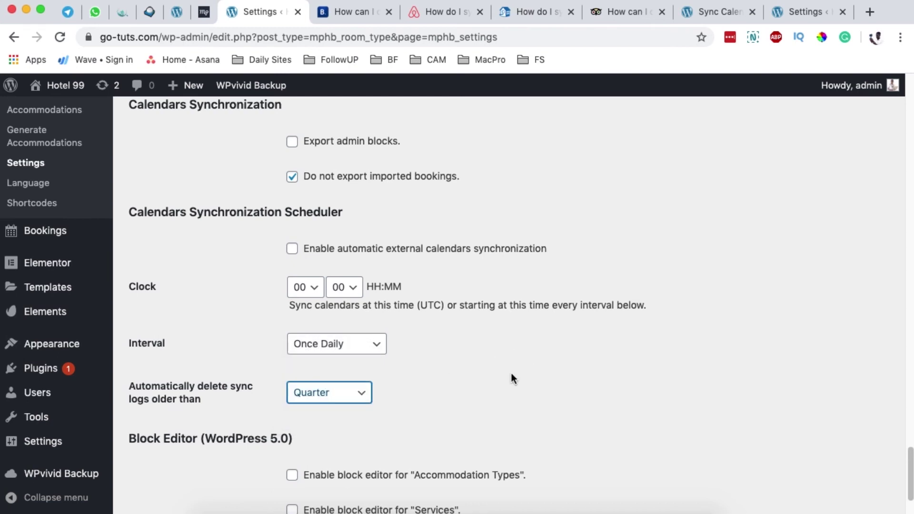
pyautogui.click(204, 13)
# Scroll the MotoPress post to the sync intervals and the Import Calendar / Download Calendar buttons.
pyautogui.scroll(-5, 385, 343)
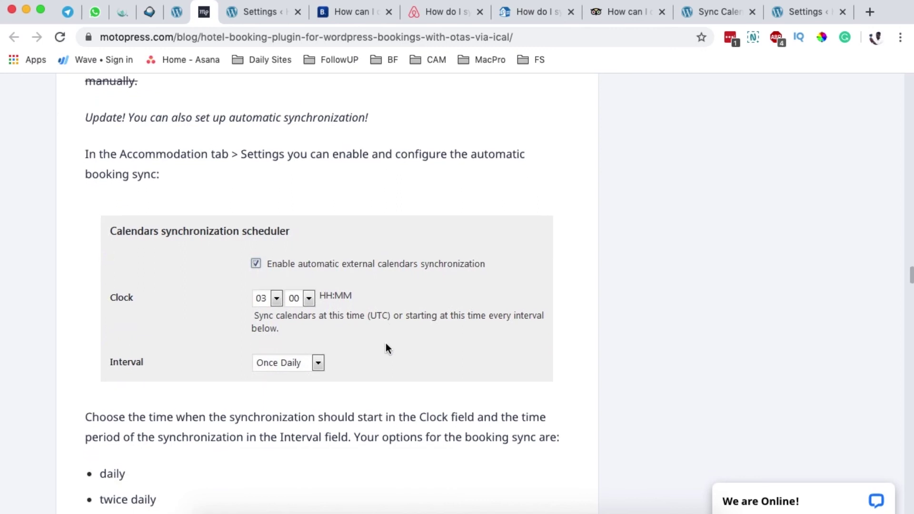
pyautogui.scroll(-5, 387, 338)
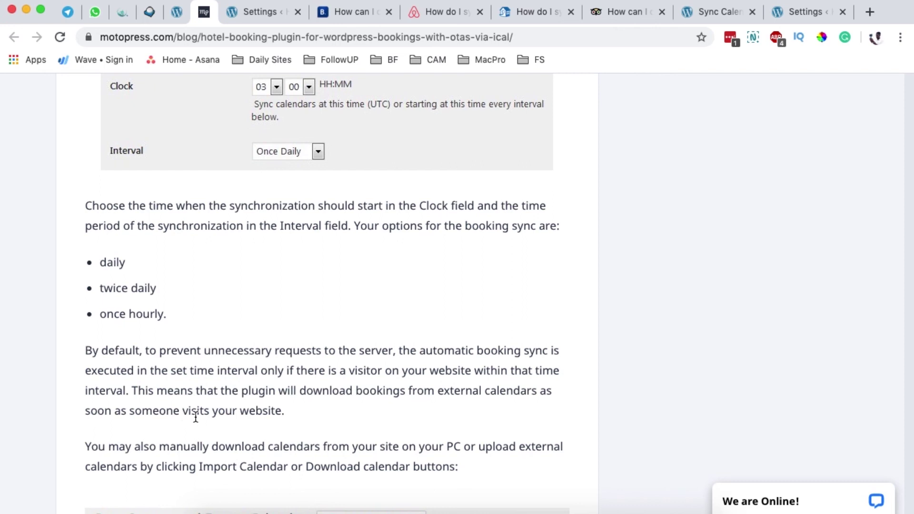
pyautogui.scroll(-4, 228, 421)
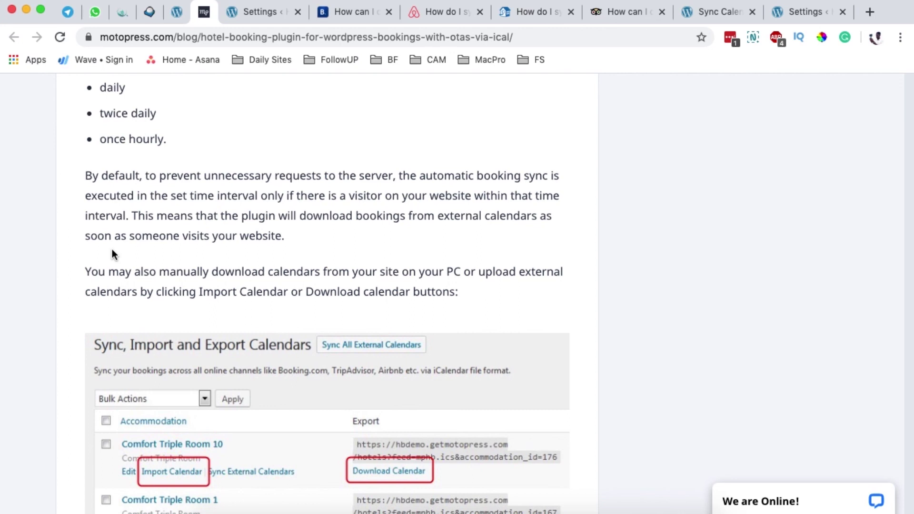
# Select Twin Room 4's export iCal URL, review the Booking.com, Airbnb and HomeAway guides, then open Hotel 99's homepage.
pyautogui.click(175, 14)
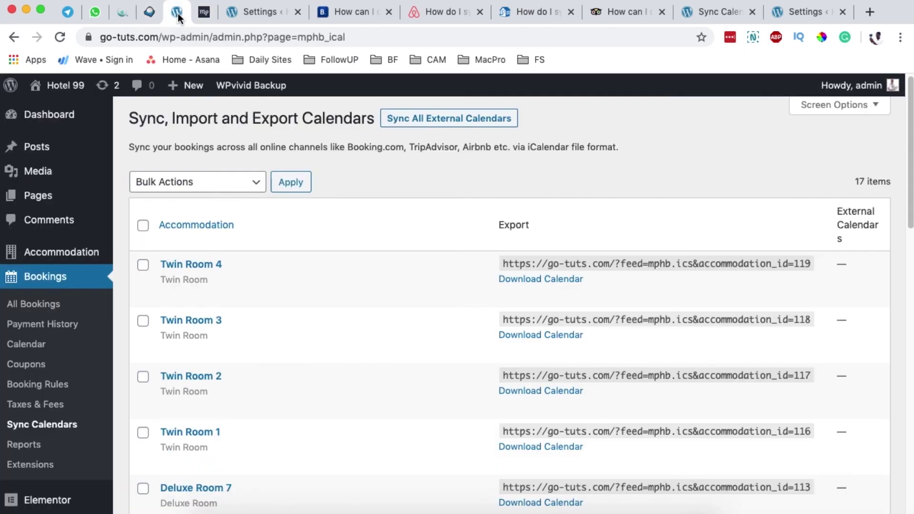
pyautogui.tripleClick(525, 265)
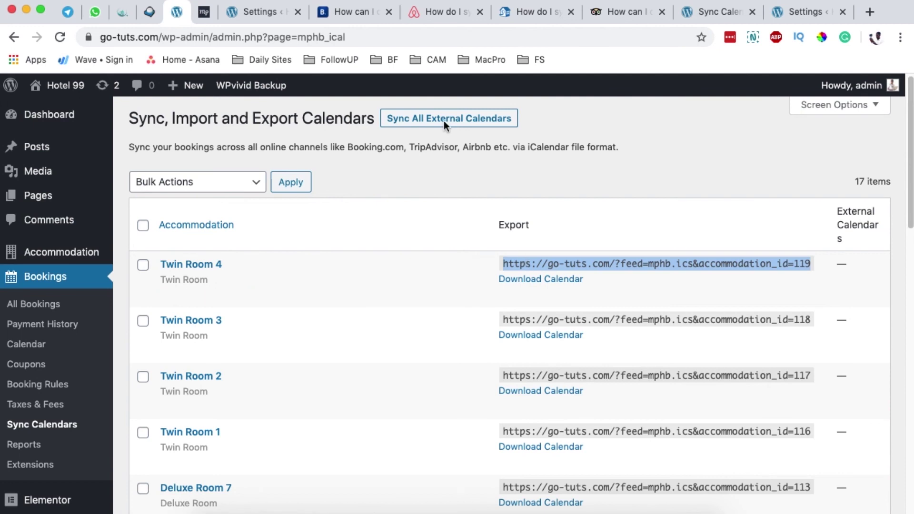
pyautogui.click(338, 15)
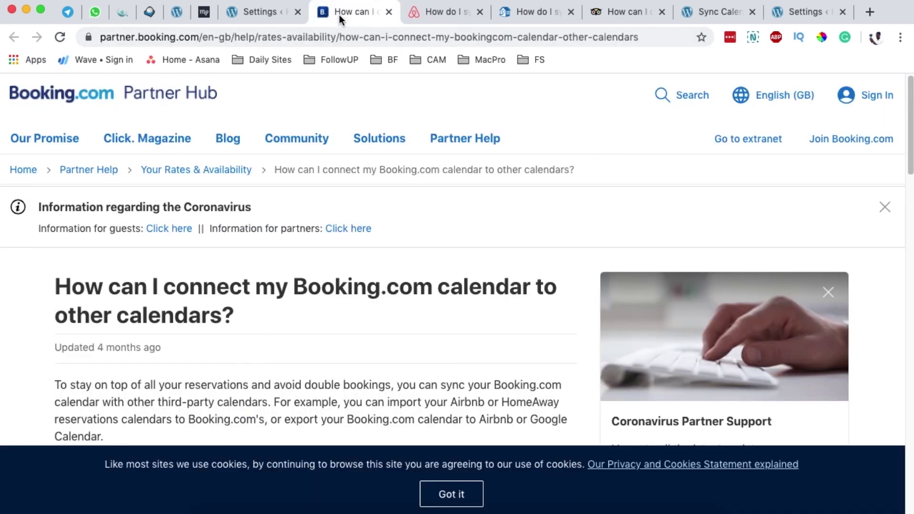
pyautogui.click(422, 15)
pyautogui.click(510, 12)
pyautogui.click(352, 13)
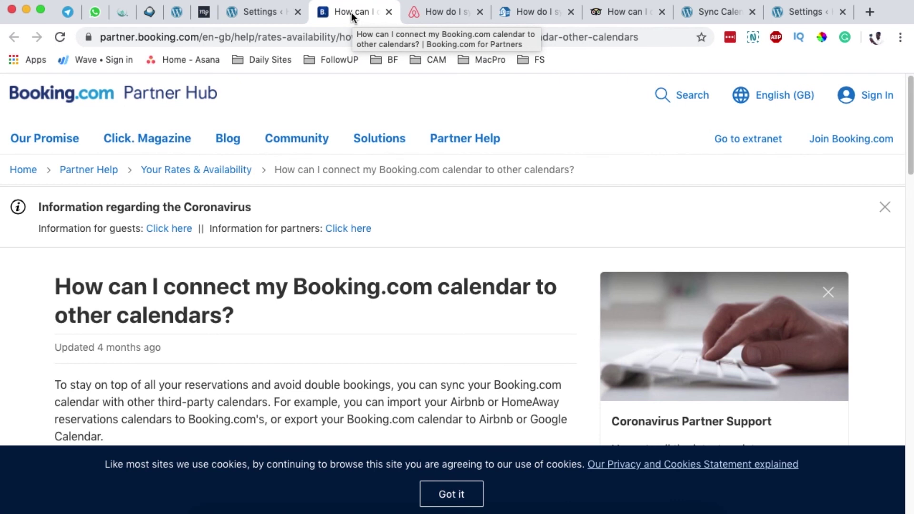
pyautogui.click(236, 14)
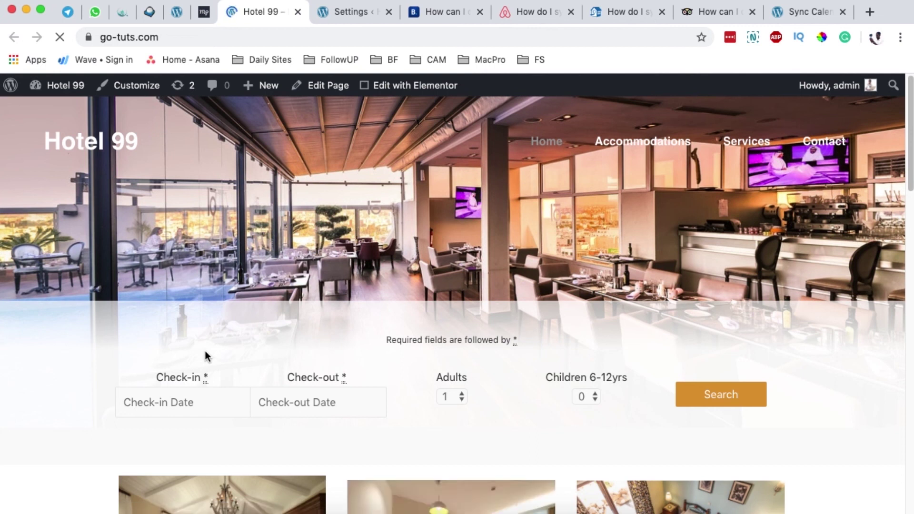
# Go through the MotoPress, Booking.com, Airbnb, HomeAway and TripAdvisor calendar-sync articles in turn.
pyautogui.scroll(-5, 205, 355)
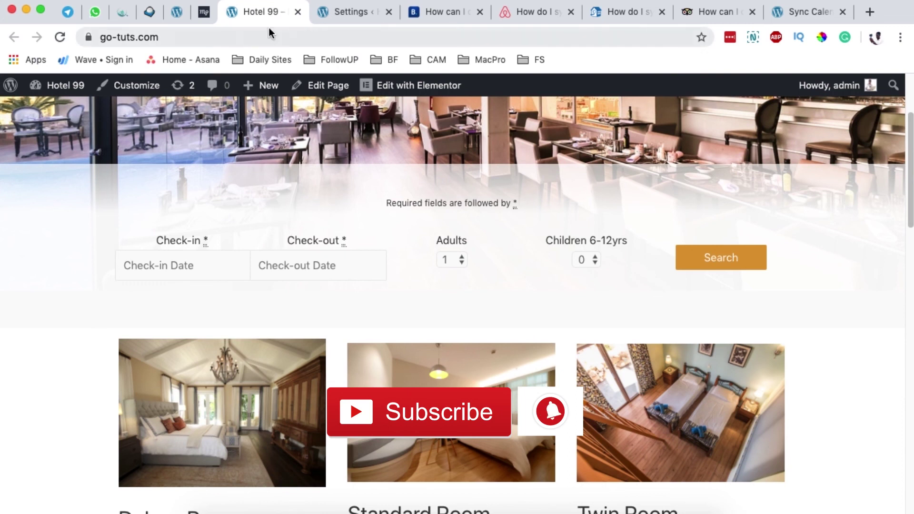
pyautogui.click(203, 11)
pyautogui.click(429, 12)
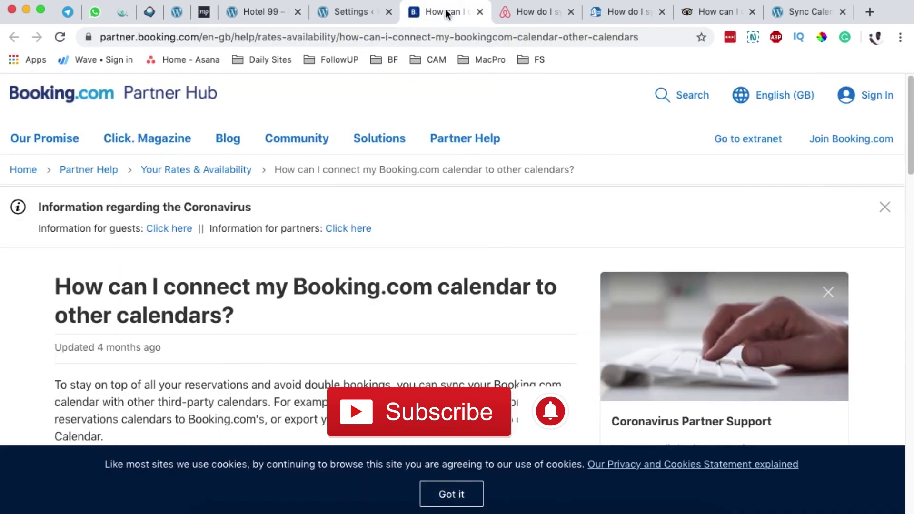
pyautogui.click(532, 13)
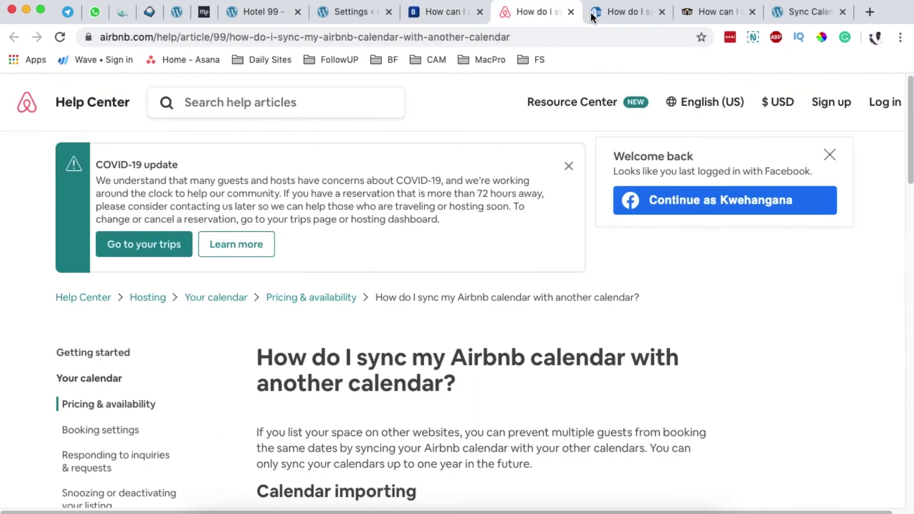
pyautogui.click(621, 11)
pyautogui.click(712, 14)
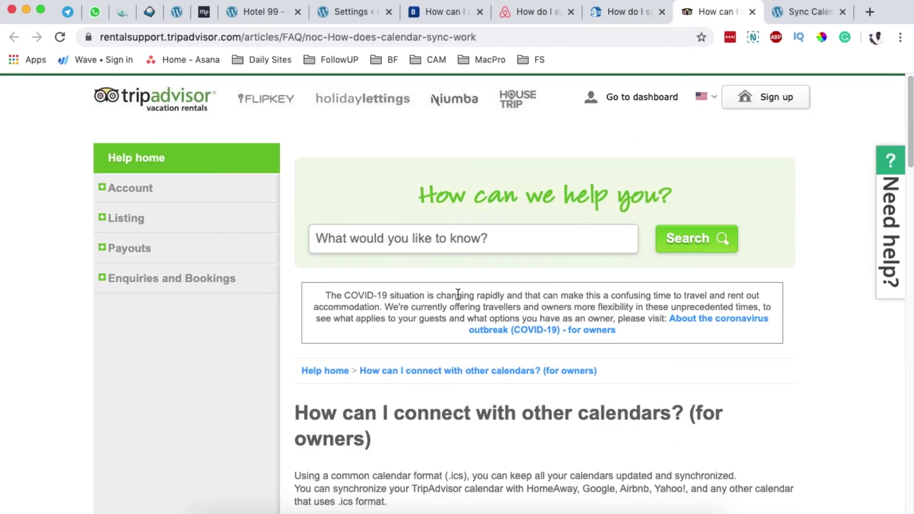